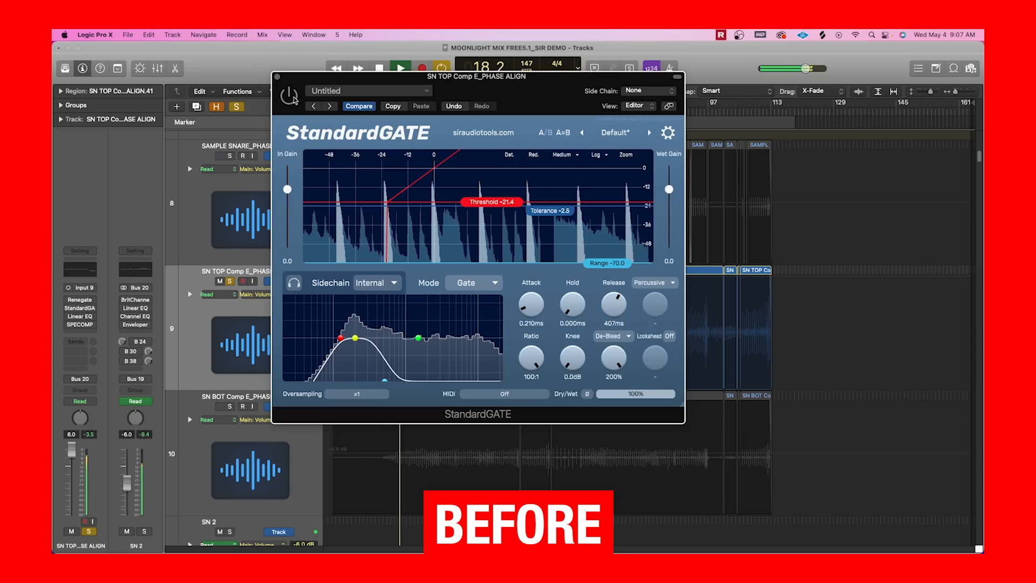
key("space")
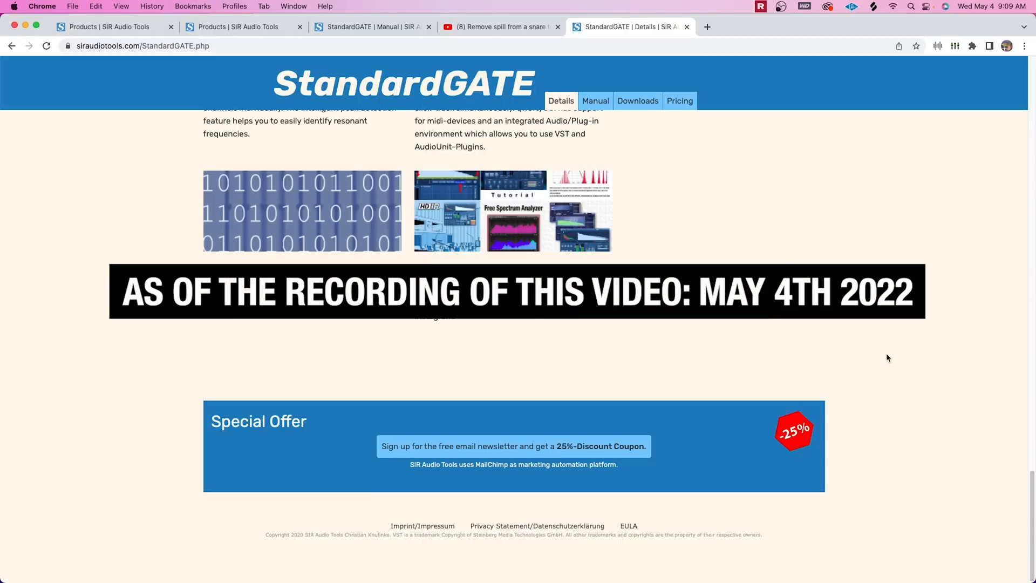
scroll(873, 347, "up", 10)
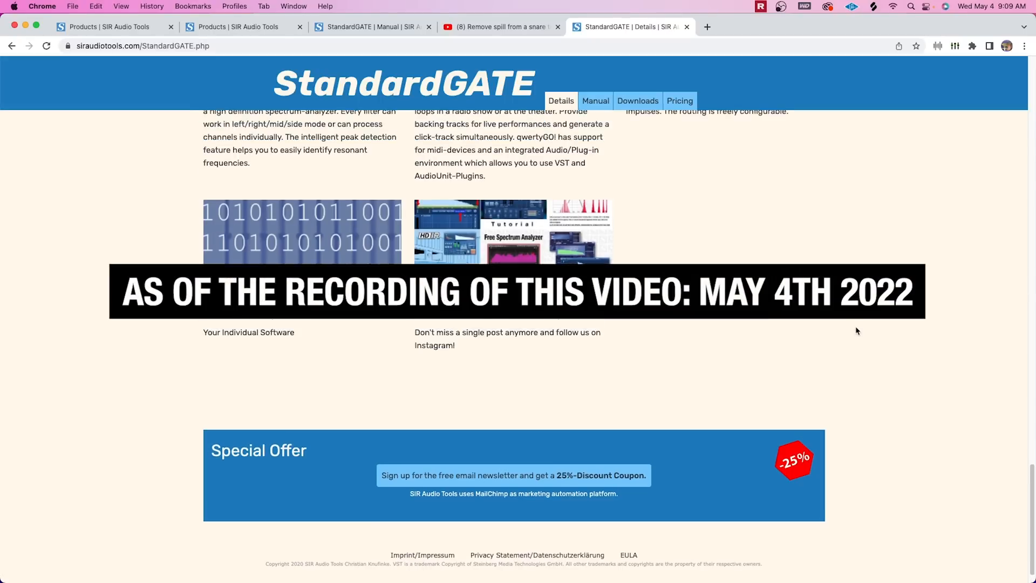
scroll(849, 318, "up", 15)
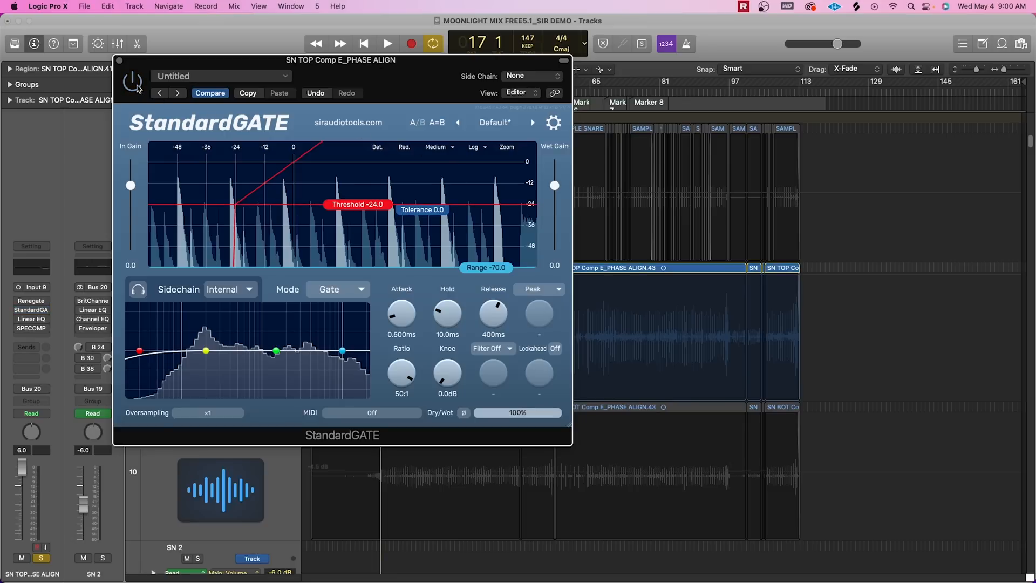
Play a passage of the snare top track with the gate bypassed.
key("space")
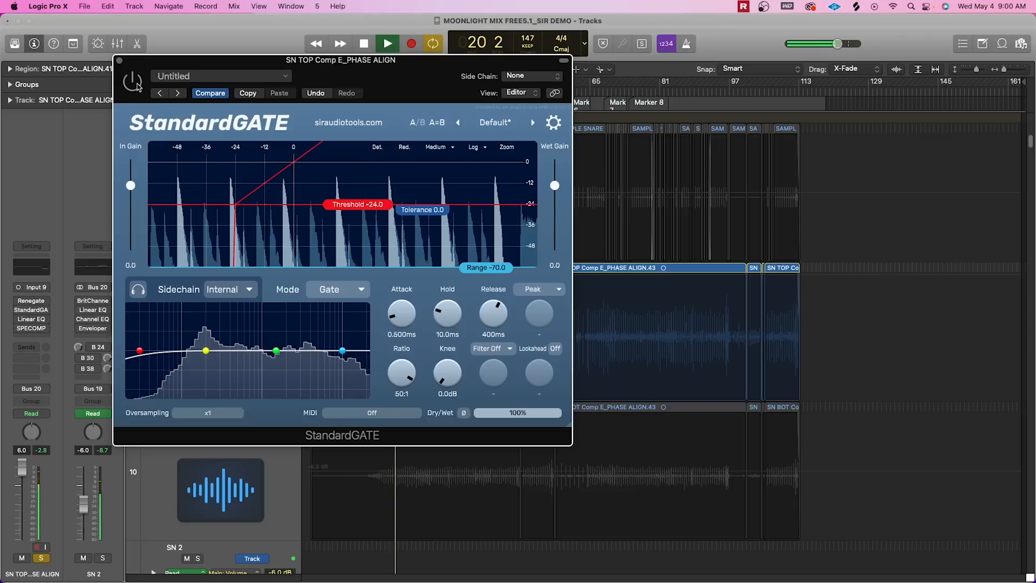
key("space")
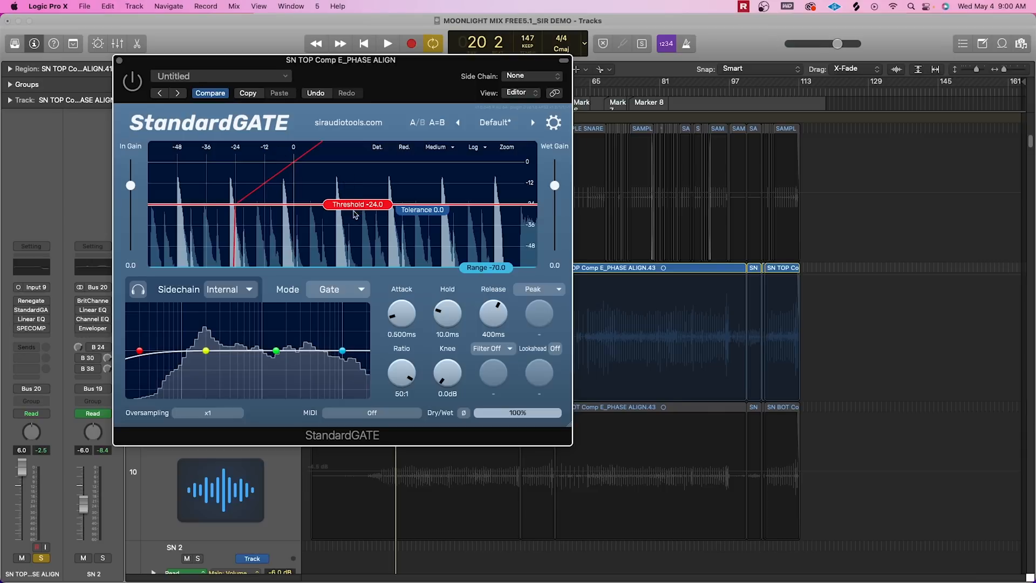
Enable the gate on the snare top track and set its threshold to -22.7.
left_click_drag(355, 206, 354, 205)
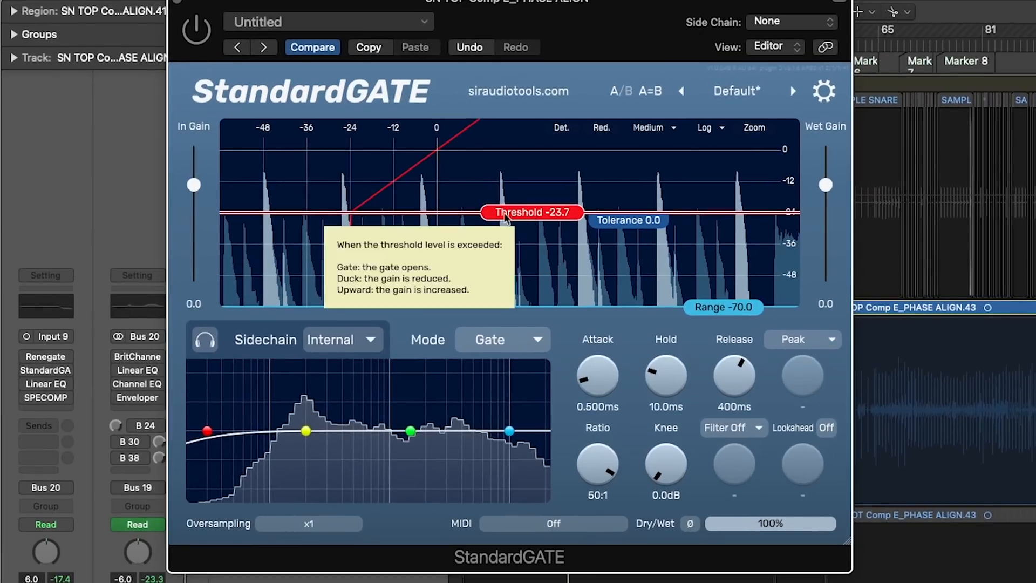
left_click(197, 34)
left_click_drag(501, 214, 503, 216)
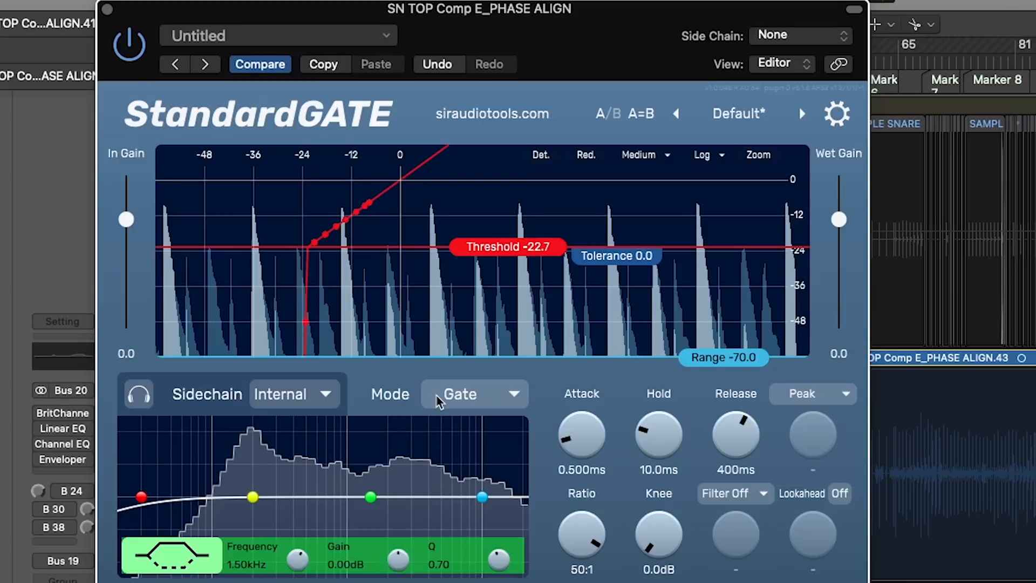
Review the available operating modes of the gate, keeping Gate selected.
left_click(466, 394)
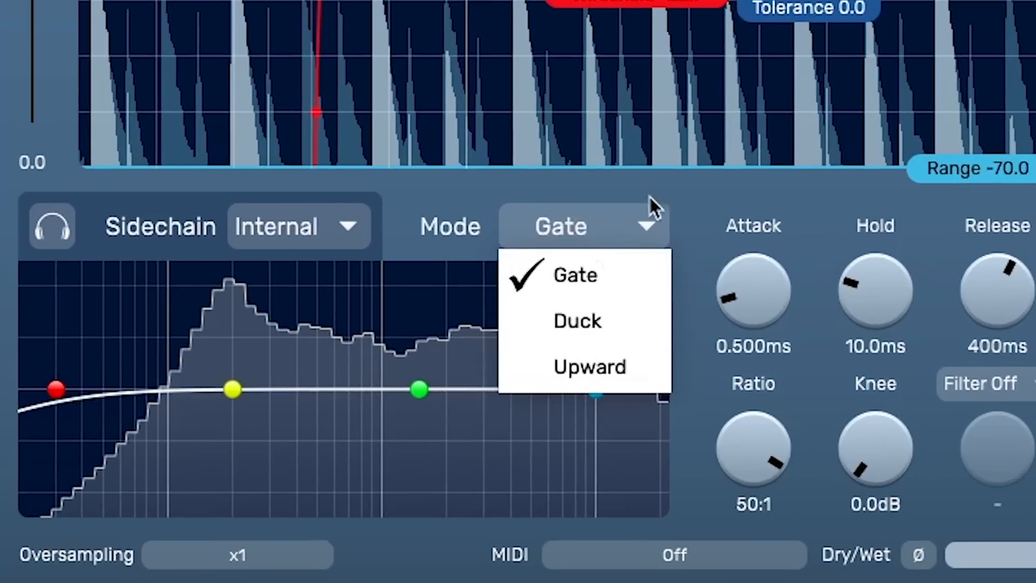
left_click(659, 211)
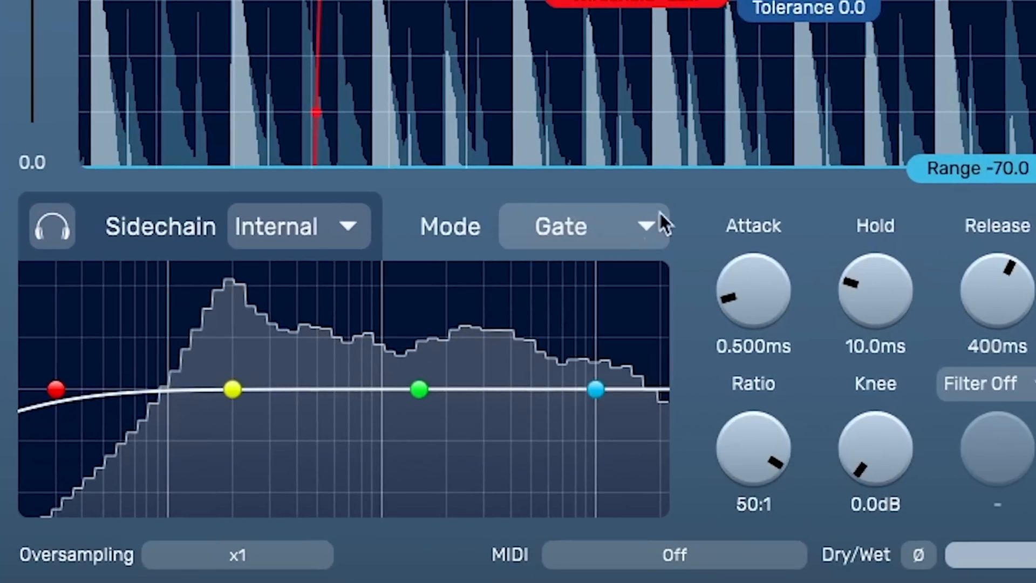
left_click(637, 236)
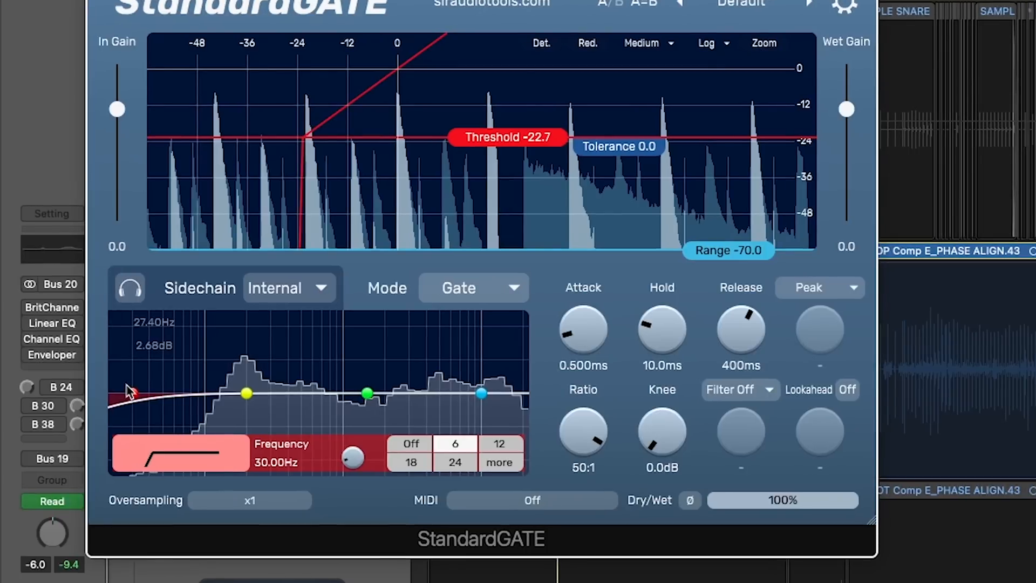
Set the sidechain's high-pass filter to 127.9 Hz with a slope of 24.
left_click(248, 359)
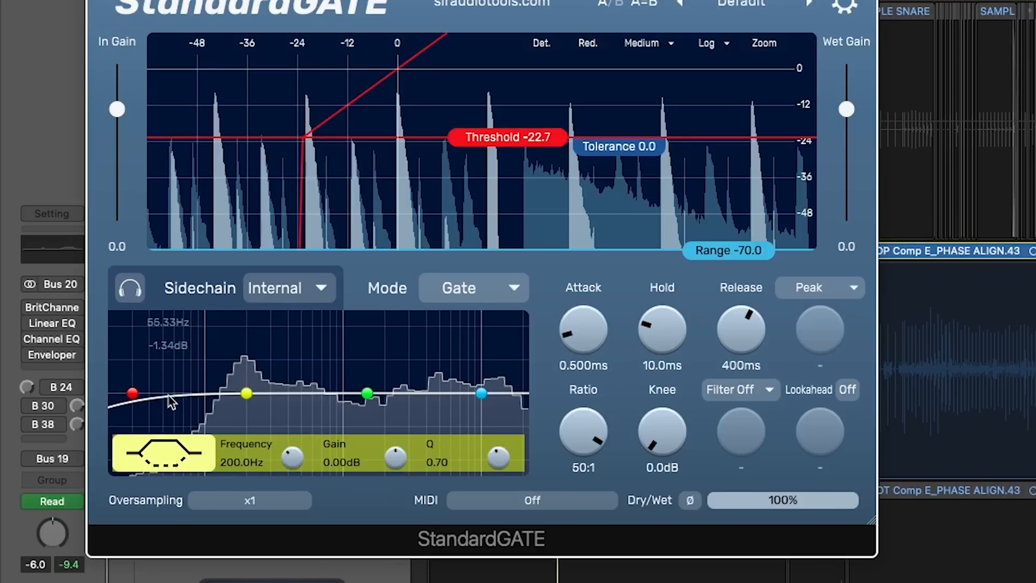
left_click(132, 395)
left_click_drag(132, 396, 219, 393)
left_click(456, 464)
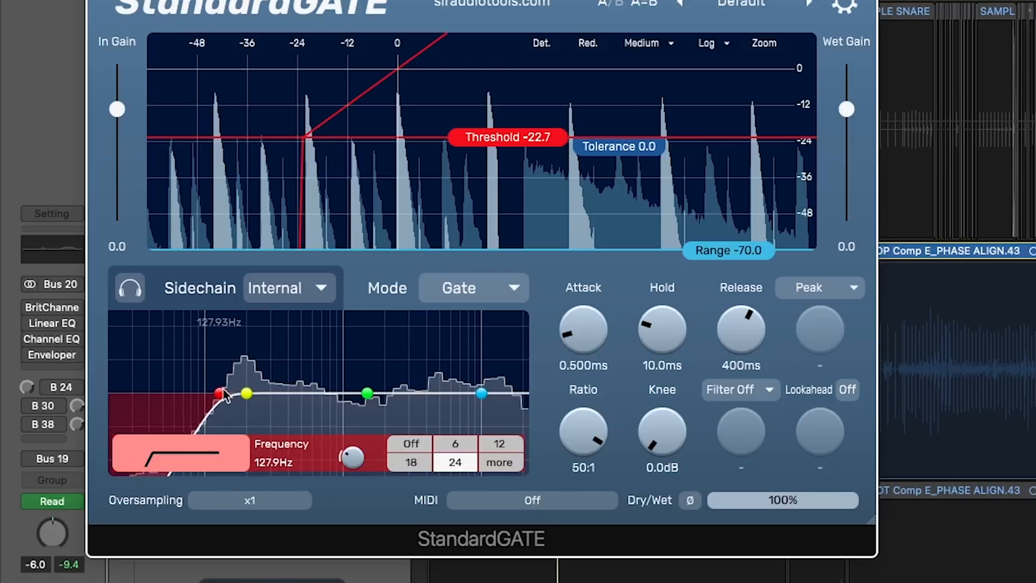
Set the sidechain's high shelf to 514.5 Hz with -30 dB gain and a slope of 24.
left_click(478, 396)
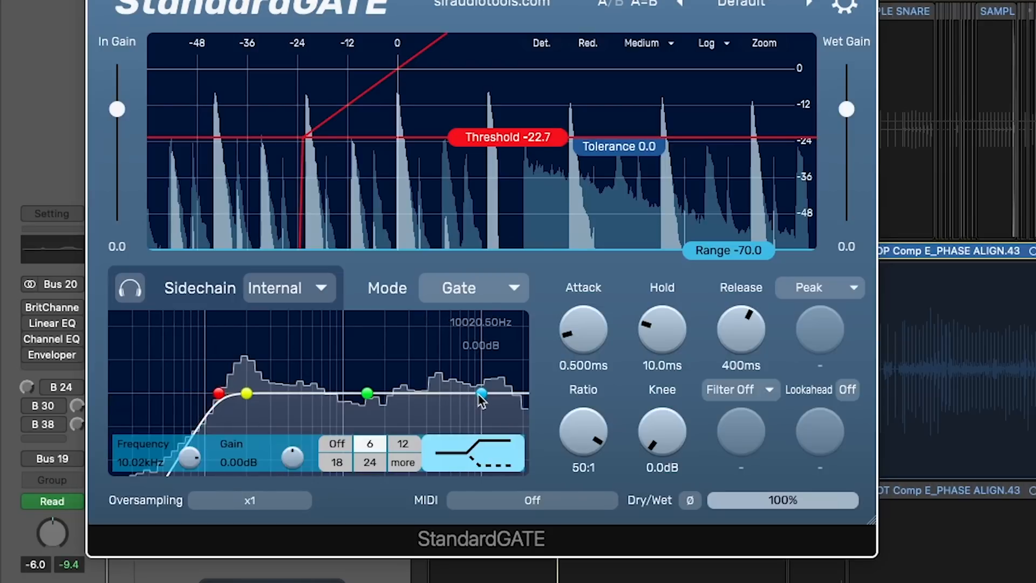
left_click(372, 461)
left_click_drag(477, 398, 301, 514)
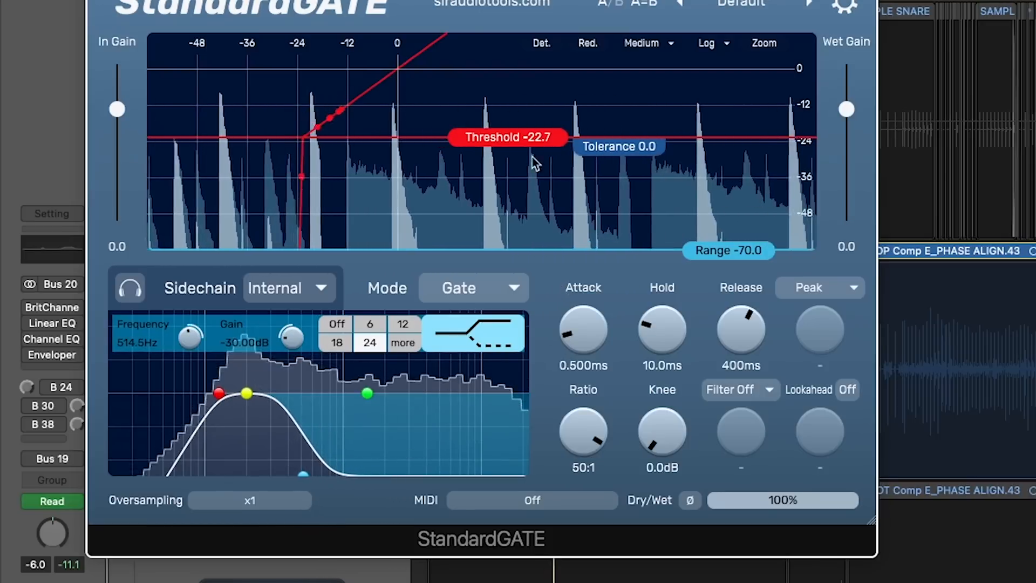
Lower the gate's threshold to -24.5 and set its tolerance to -2.5.
left_click_drag(526, 141, 518, 148)
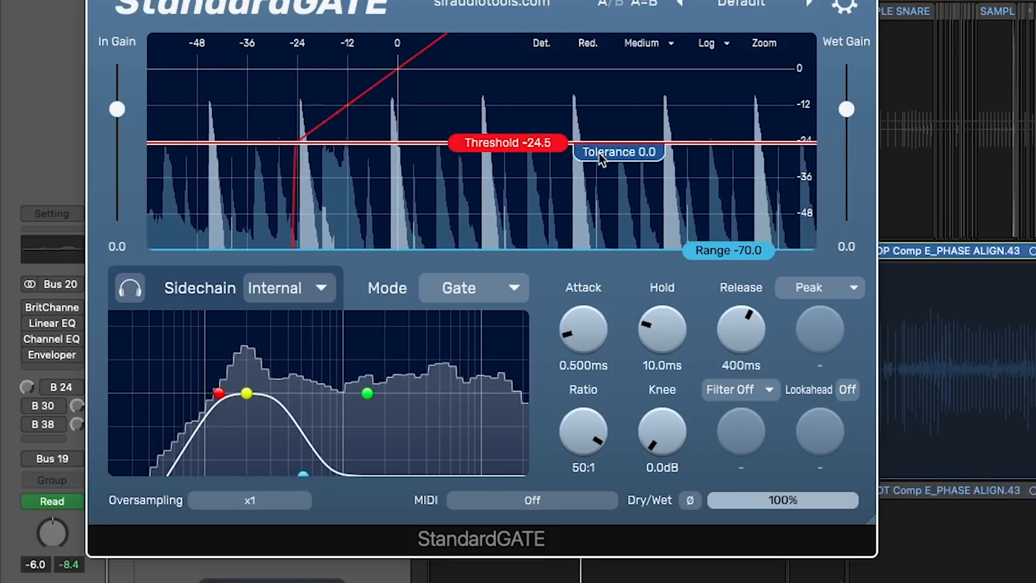
left_click_drag(600, 160, 601, 174)
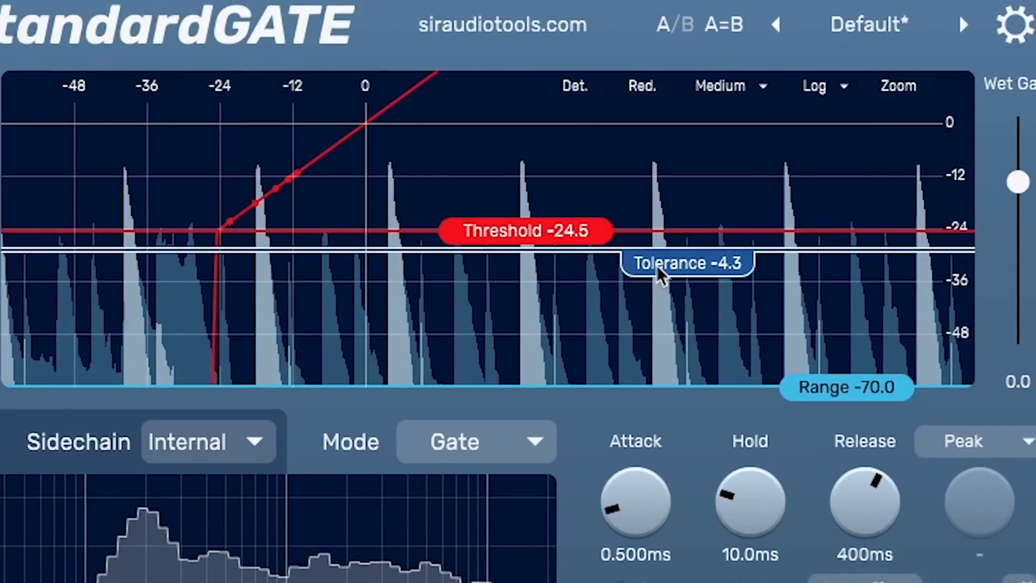
mouse_move(660, 283)
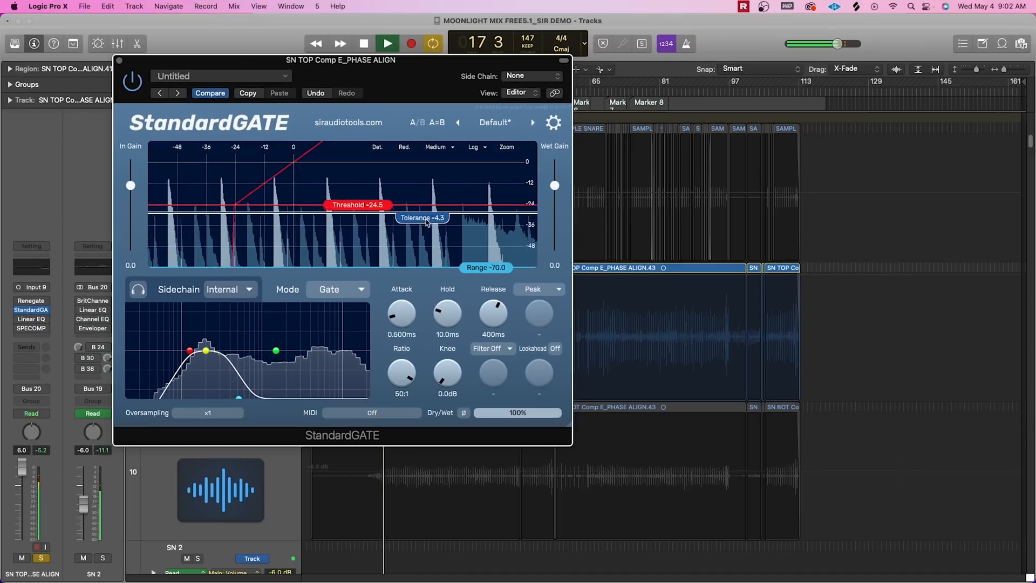
left_click_drag(426, 222, 430, 218)
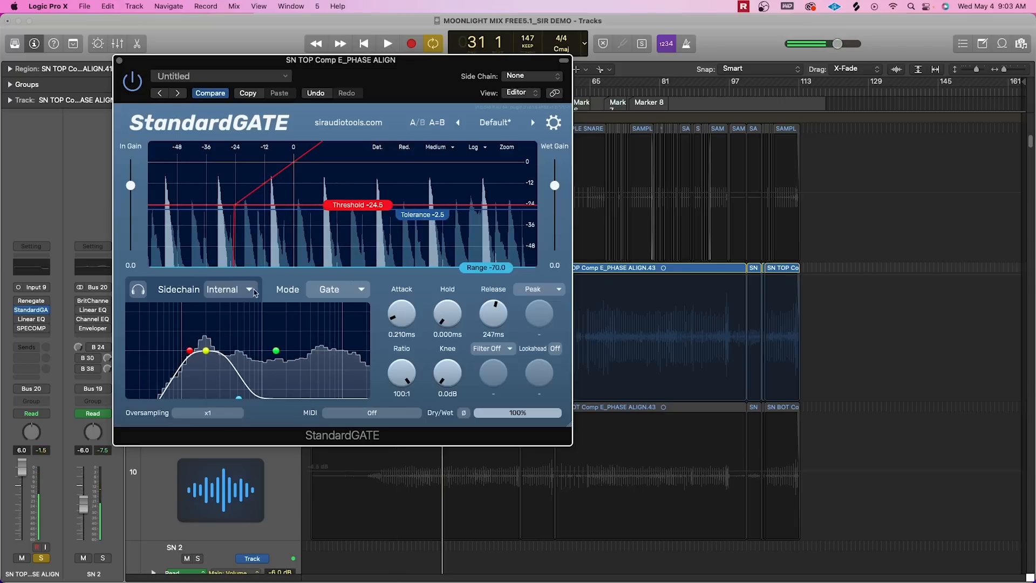
Check the sidechain source options, keeping Internal selected.
left_click(252, 292)
left_click(263, 289)
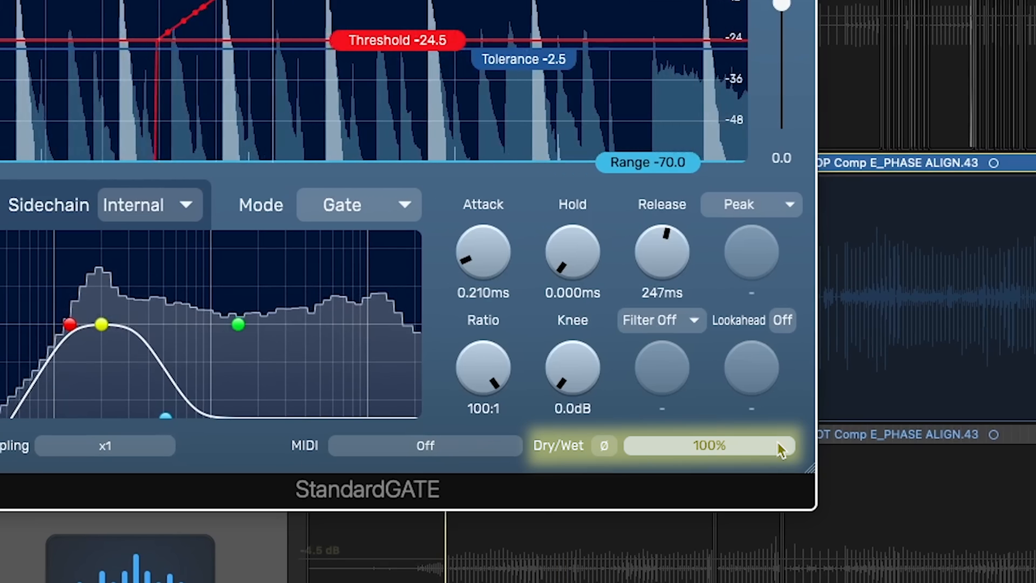
Try a dry/wet mix of 87% during playback, return it to 100%, and stop playback.
mouse_move(823, 522)
mouse_move(780, 443)
left_mouse_down()
mouse_move(714, 460)
mouse_move(774, 451)
left_mouse_up()
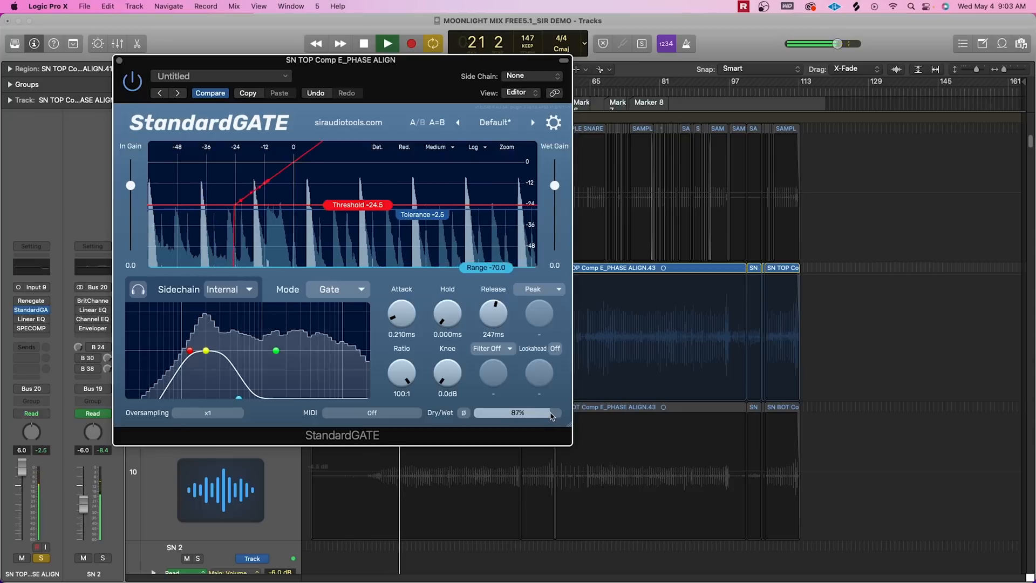
left_click_drag(551, 415, 559, 416)
key("space")
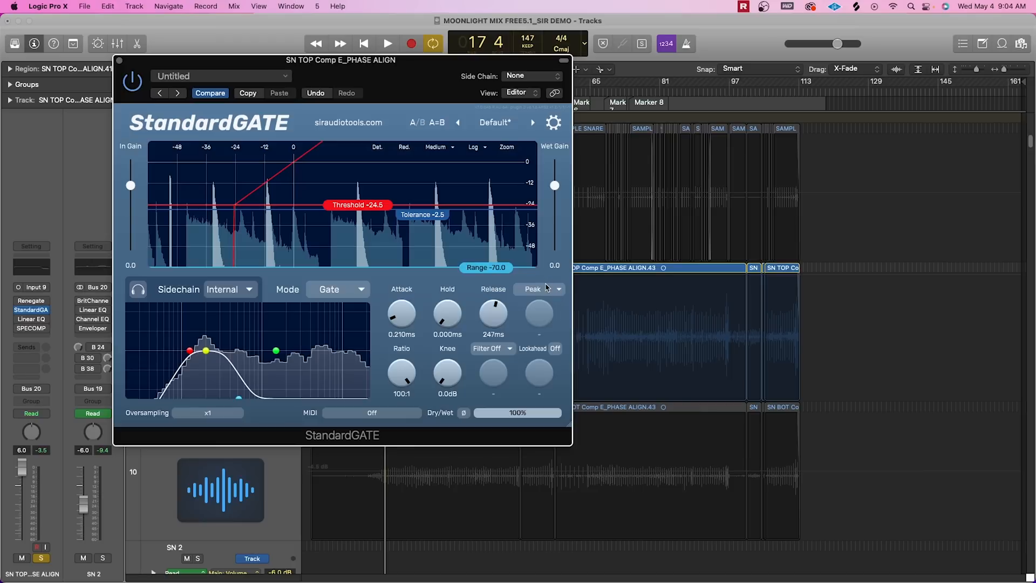
Change the gate's level detection method to Percussive.
left_click(546, 289)
left_click(544, 280)
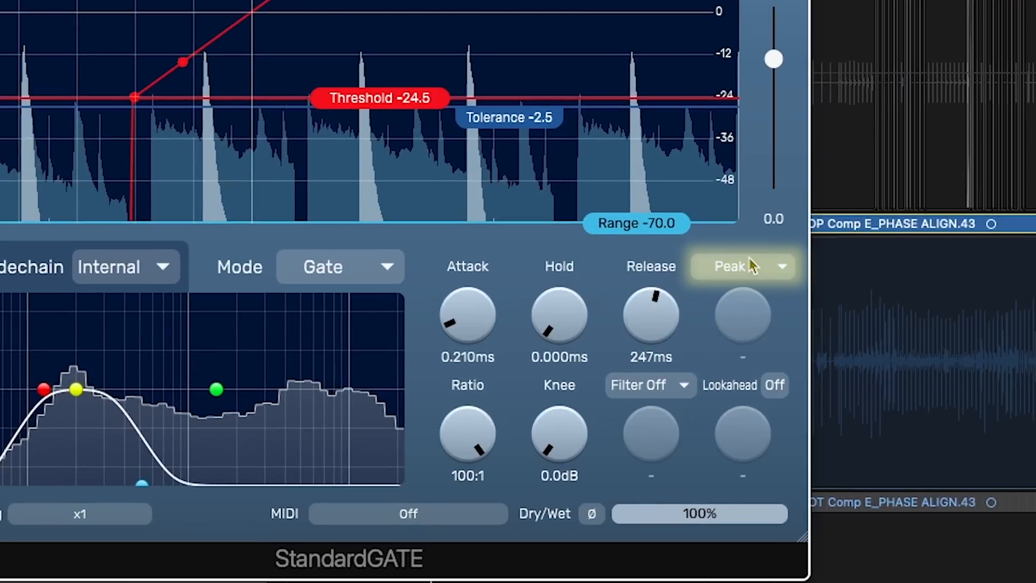
mouse_move(749, 258)
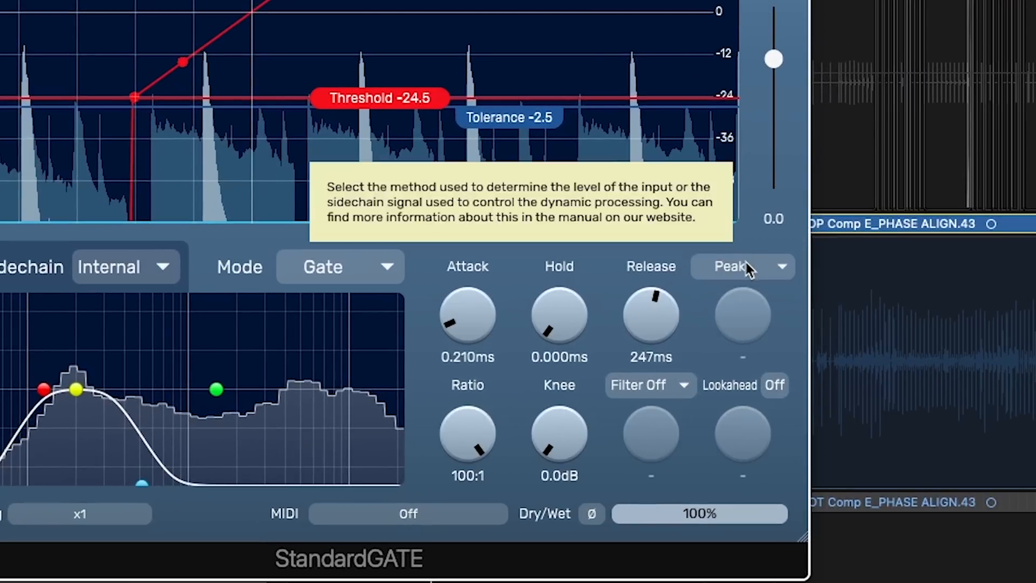
left_click(745, 261)
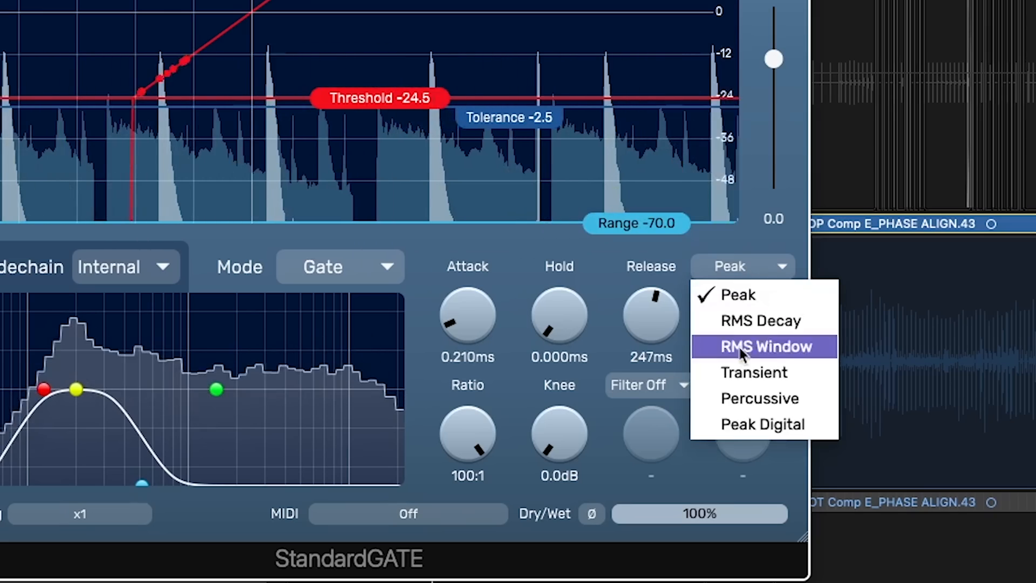
left_click(741, 399)
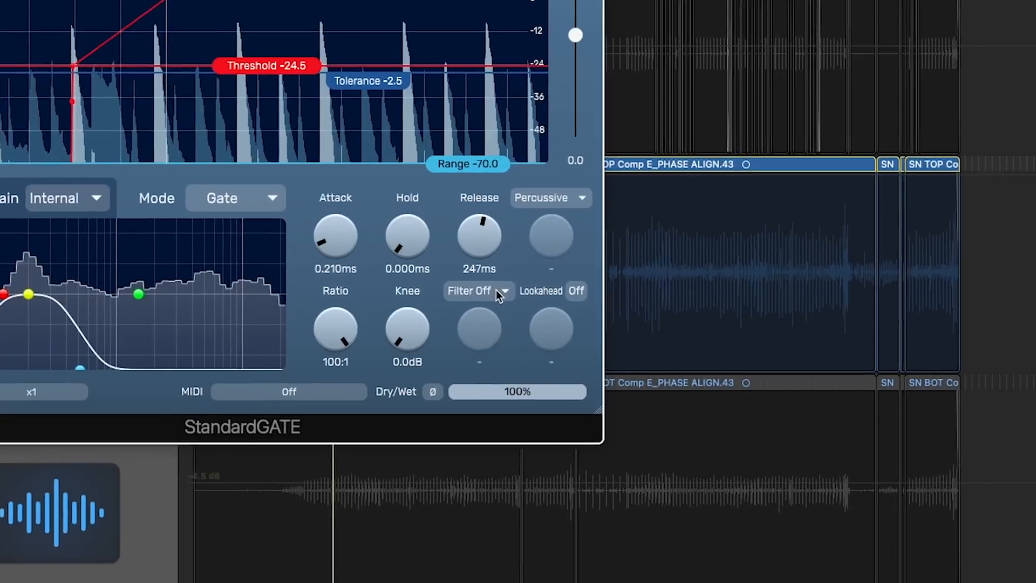
Apply the De-Bleed filter to the gate and raise its amount to 200%.
left_click(497, 290)
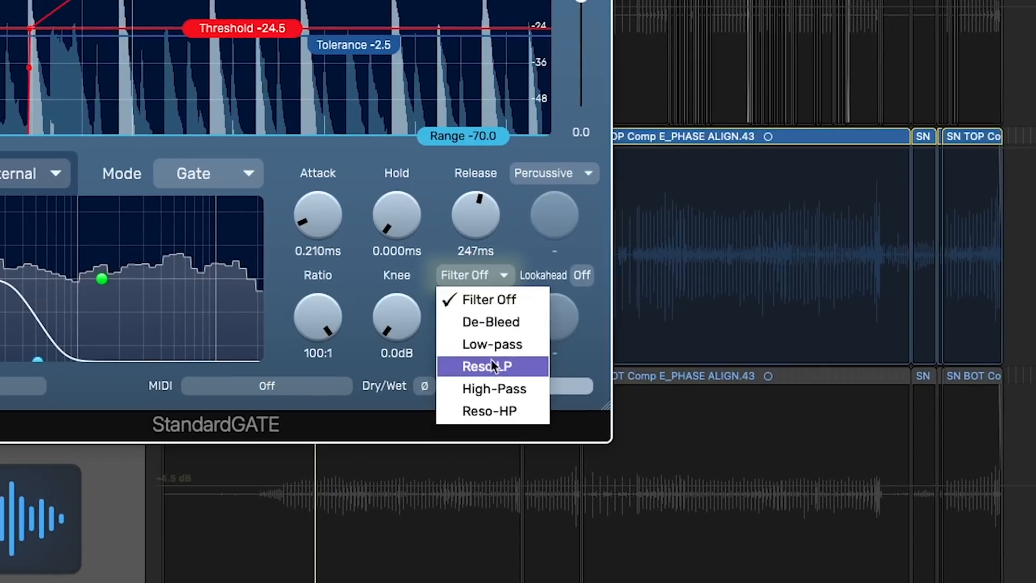
left_click(492, 322)
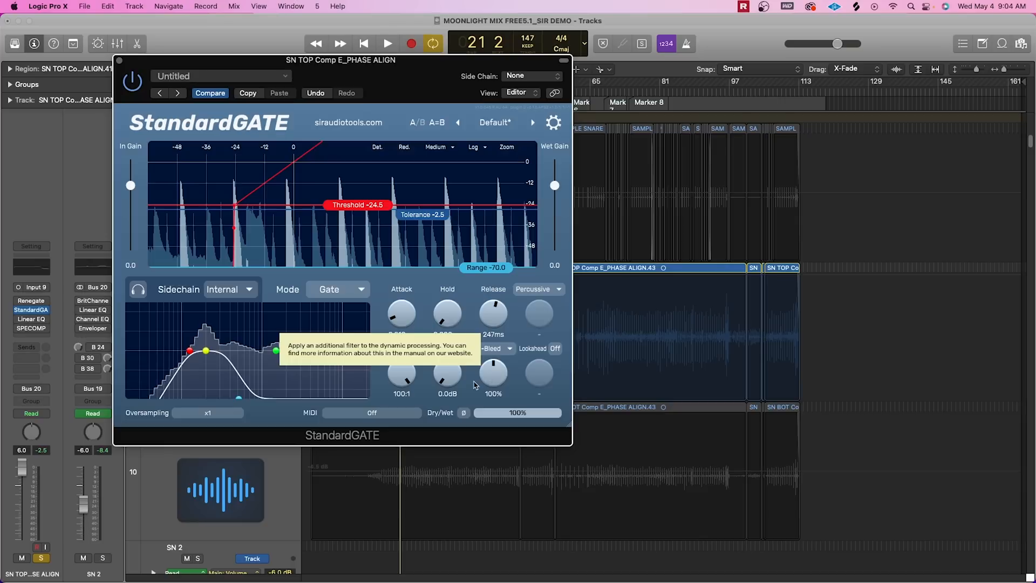
key("space")
left_click_drag(492, 377, 497, 295)
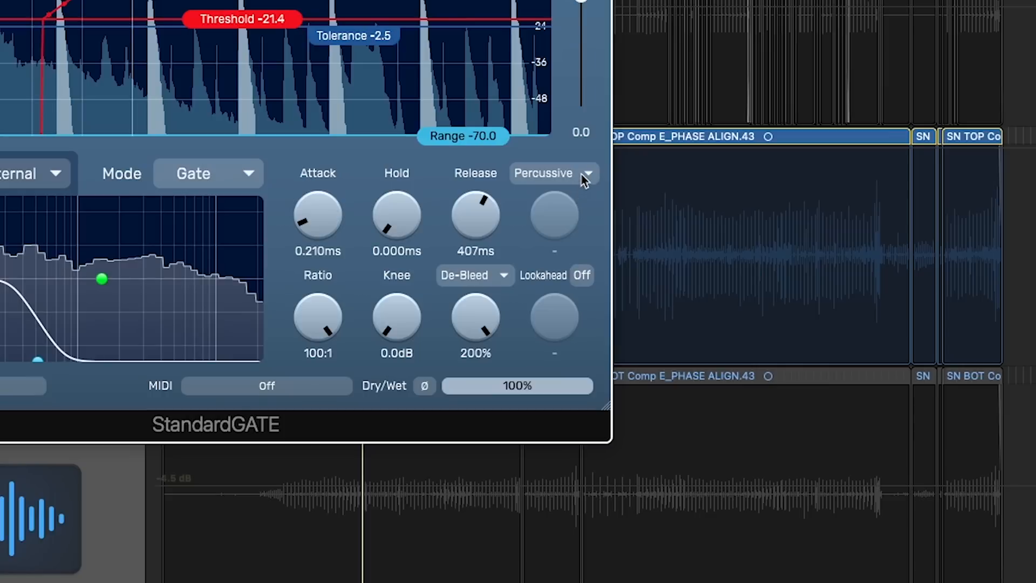
Review the level detection methods and the lookahead setting without changing them.
left_click(927, 248)
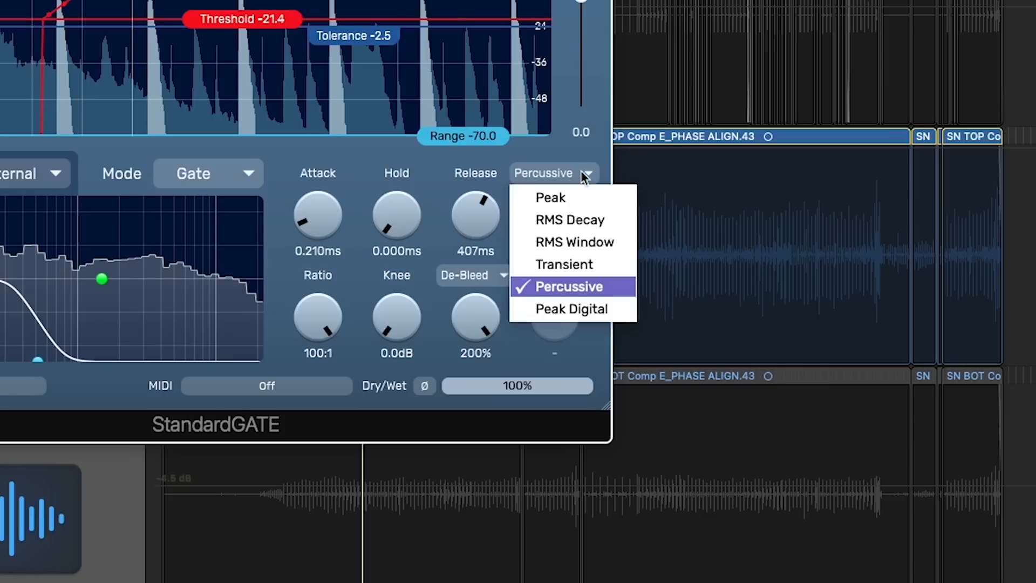
left_click(591, 125)
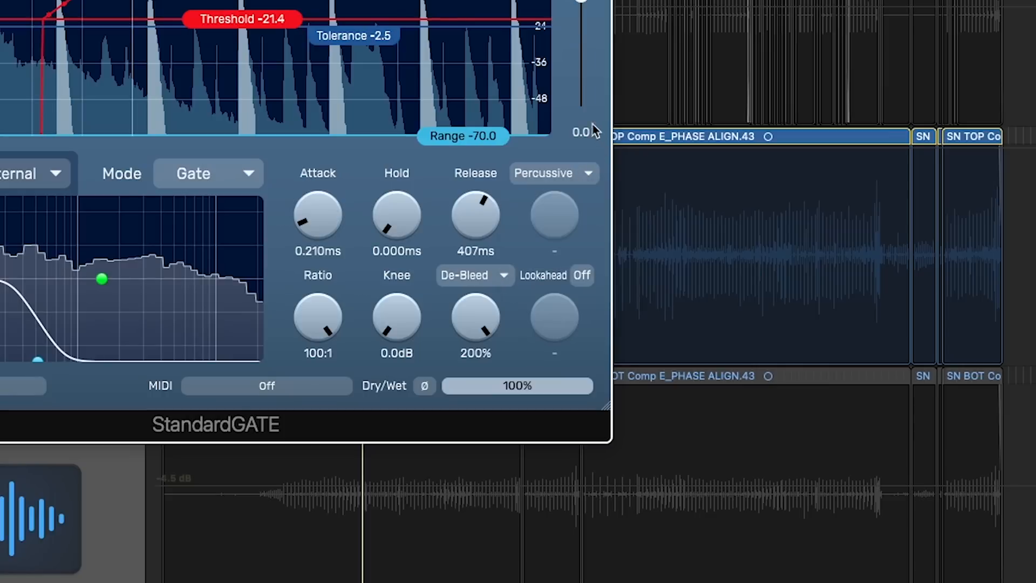
left_click(572, 276)
left_click(588, 252)
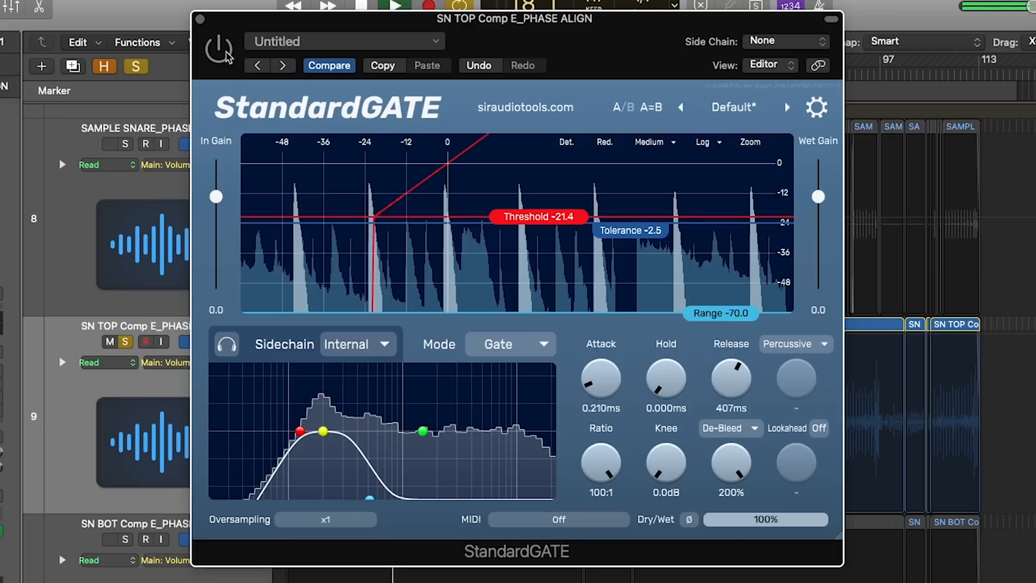
Re-enable the bypassed gate and play the snare top track to compare the gated and ungated sound.
key("space")
left_click(226, 54)
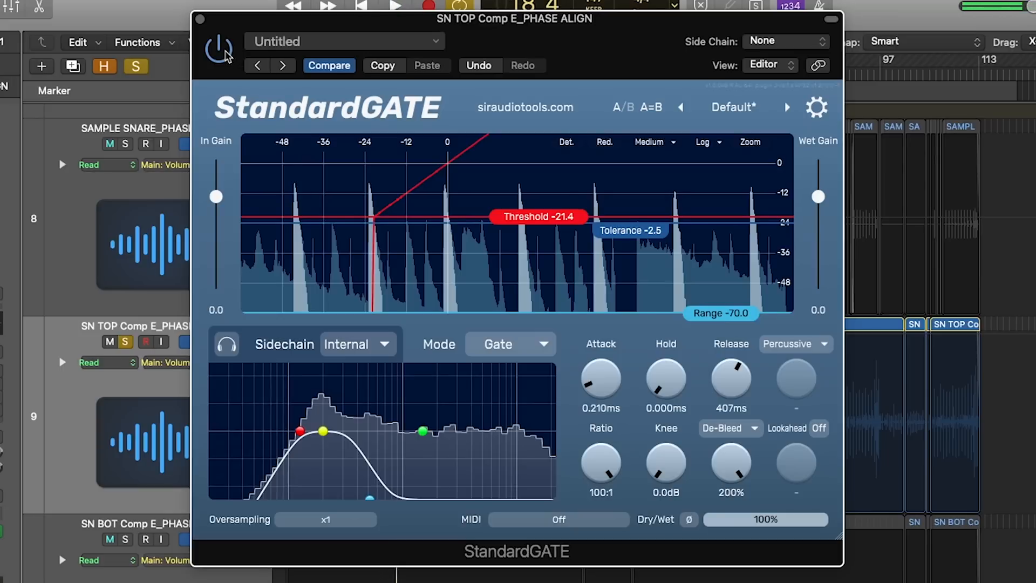
key("space")
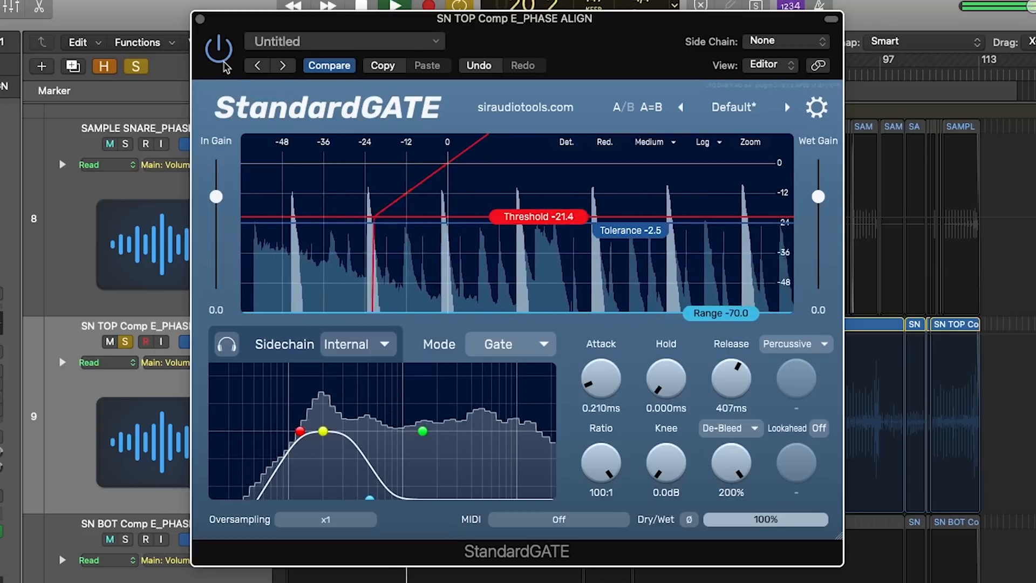
key("space")
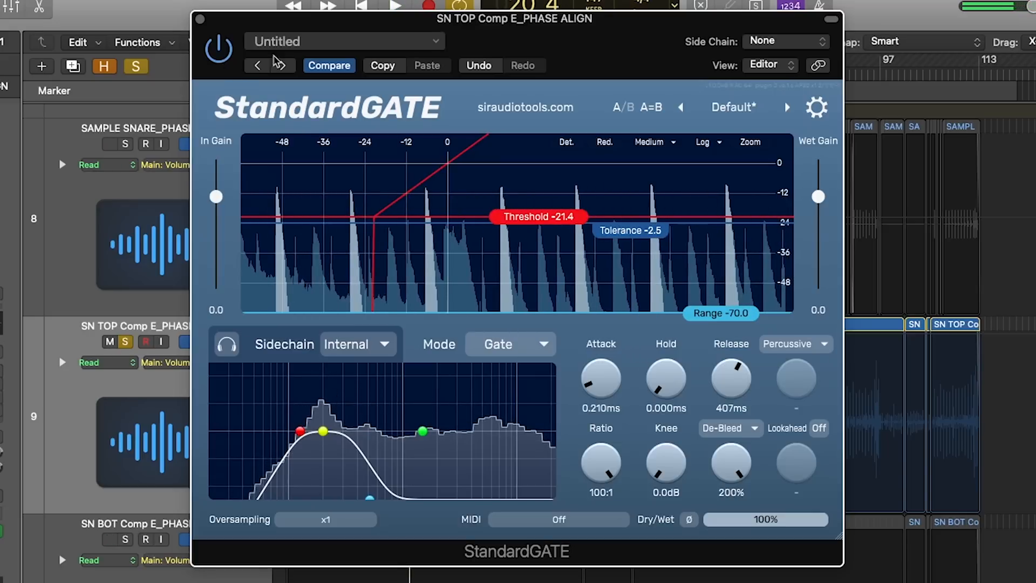